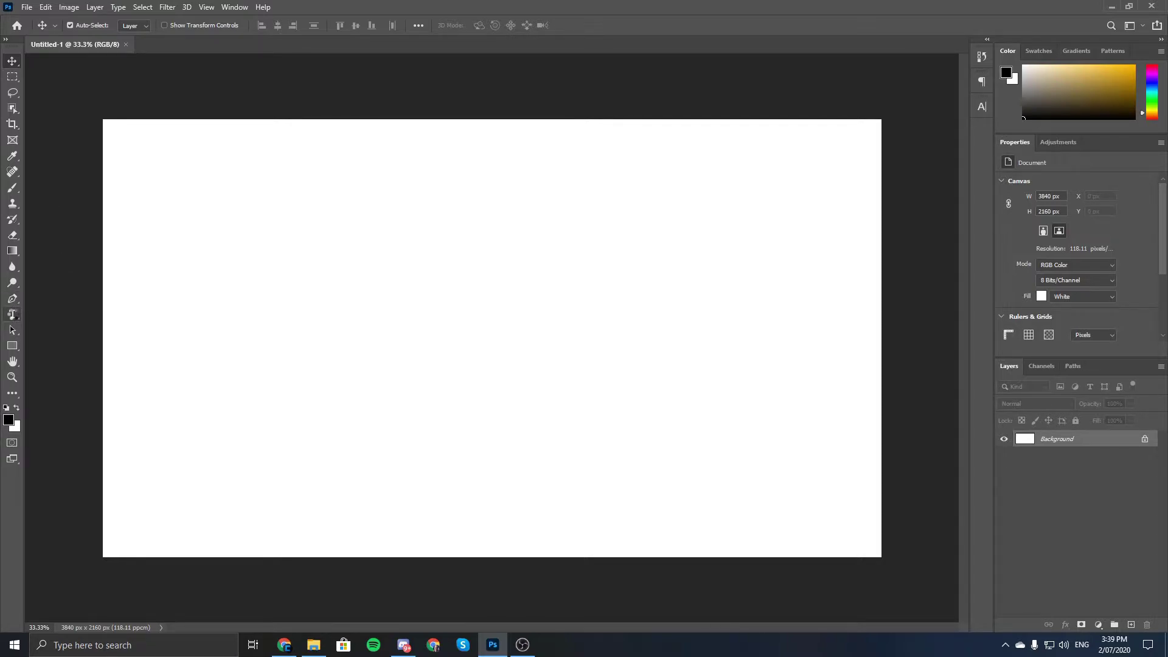
Step: Select the Type tool and set the font to Minecrafter Regular
click(22, 308)
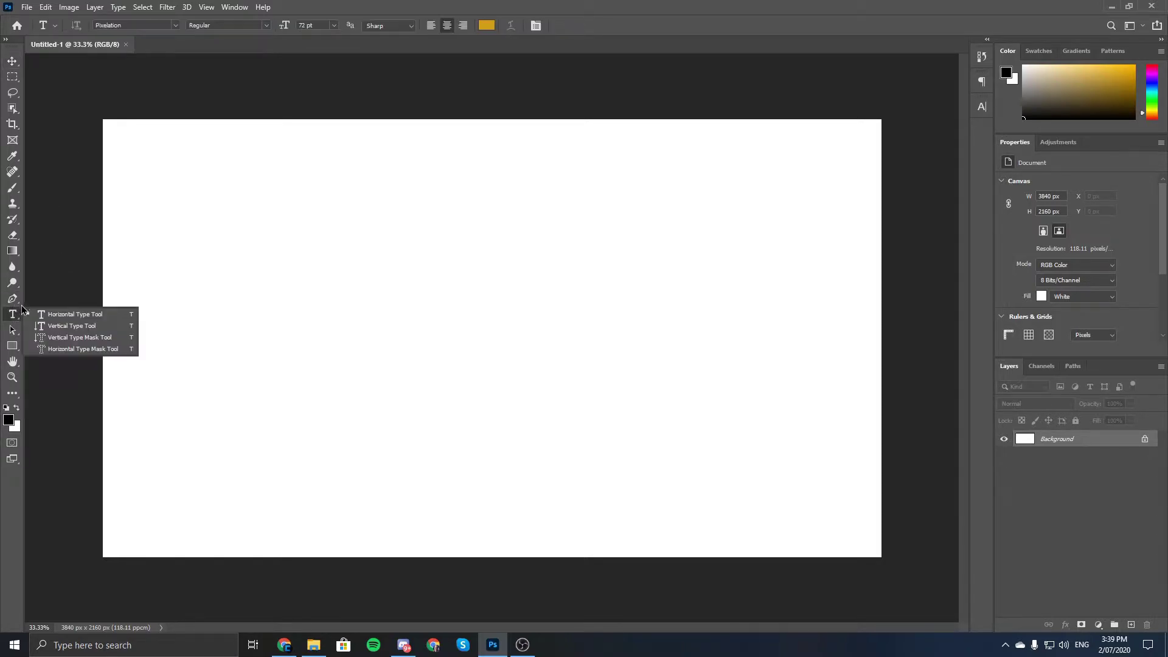
click(177, 26)
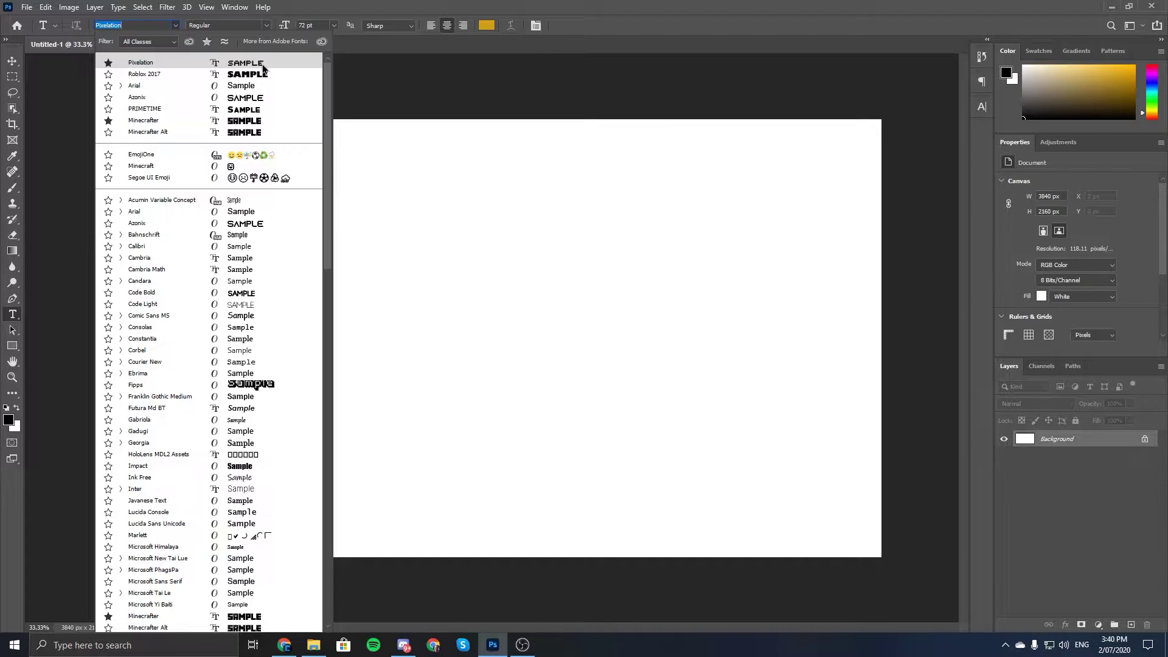
click(252, 122)
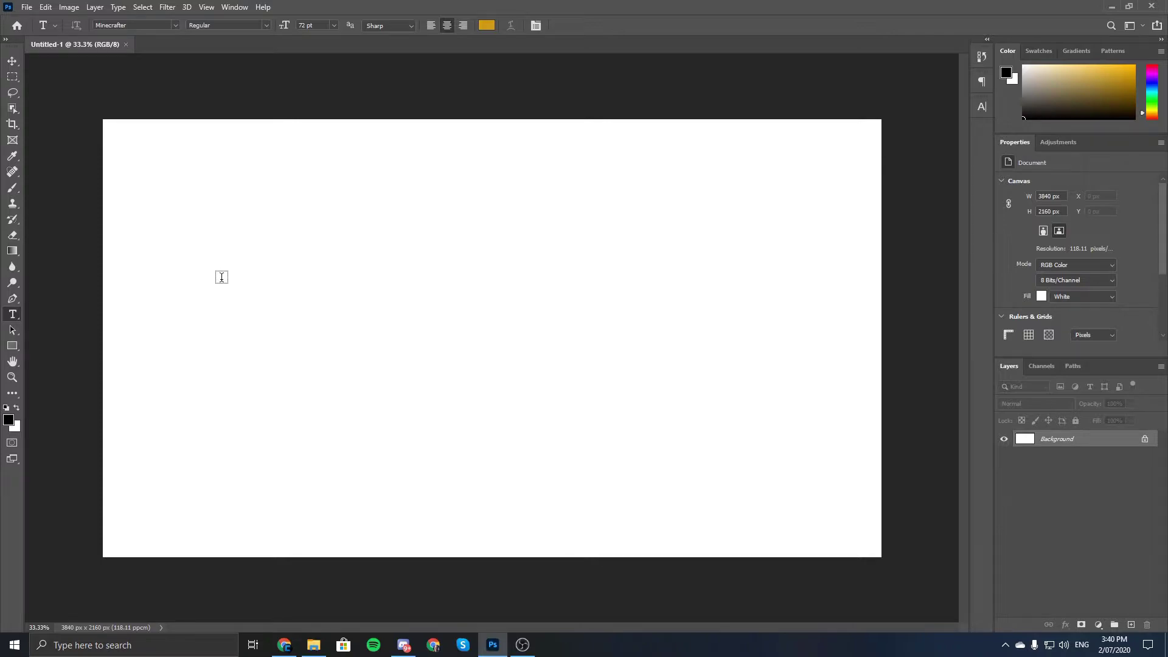
Step: Type COOLMANFUNNY on the canvas and move the text to the centre
click(254, 254)
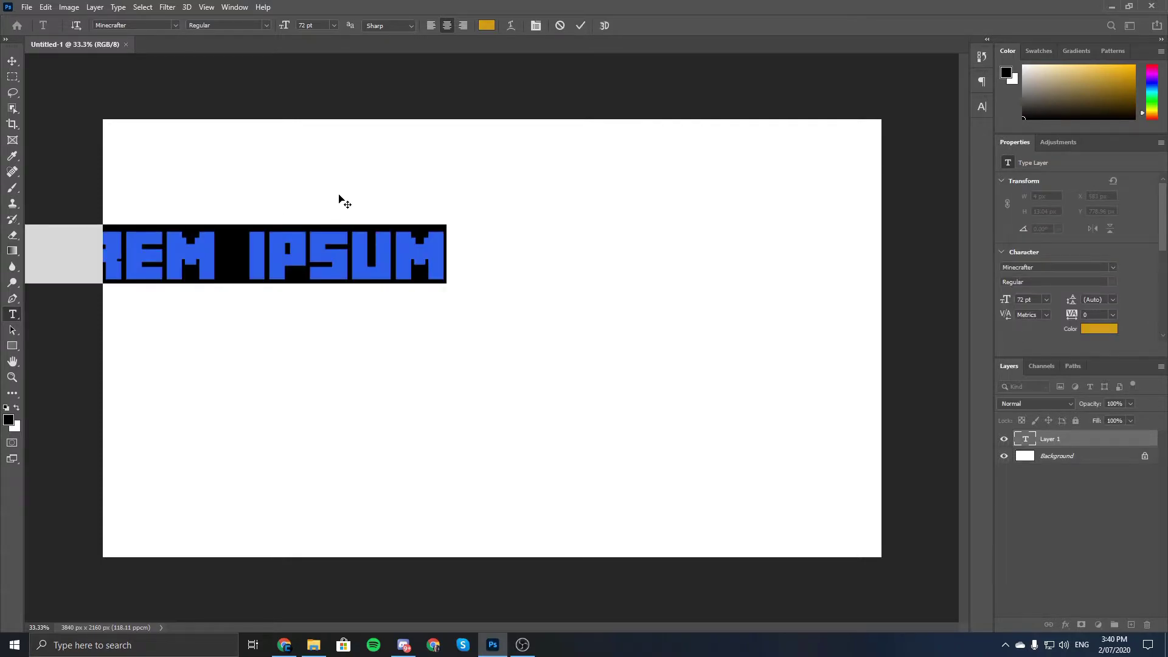
text(COOL)
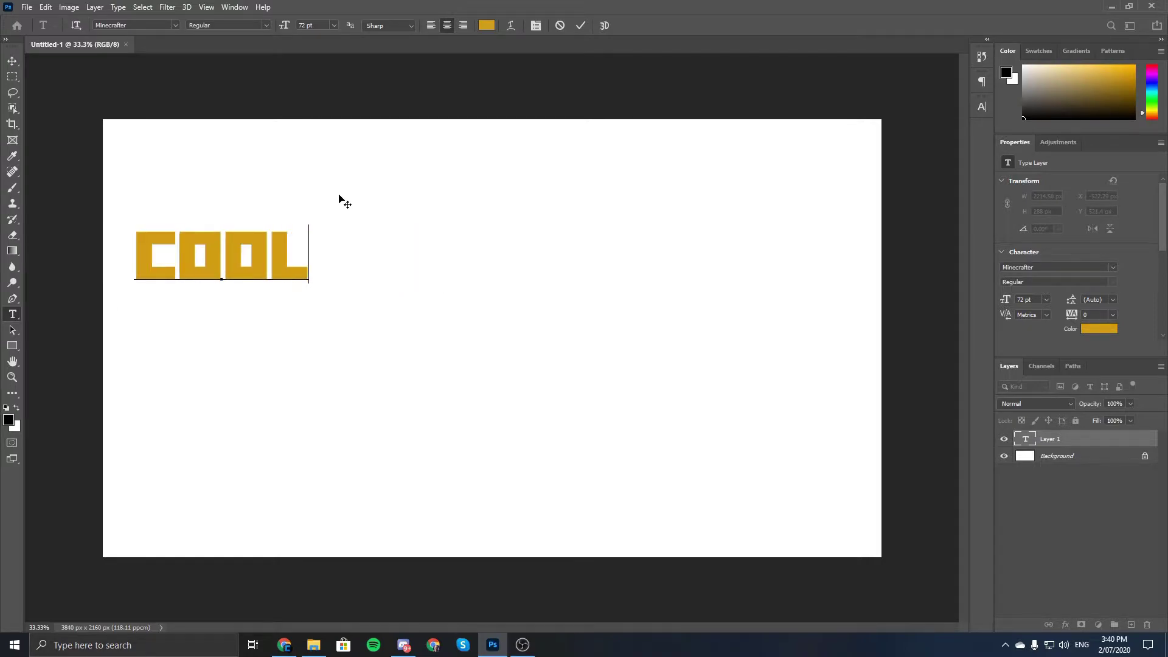
text(MANFUNNY)
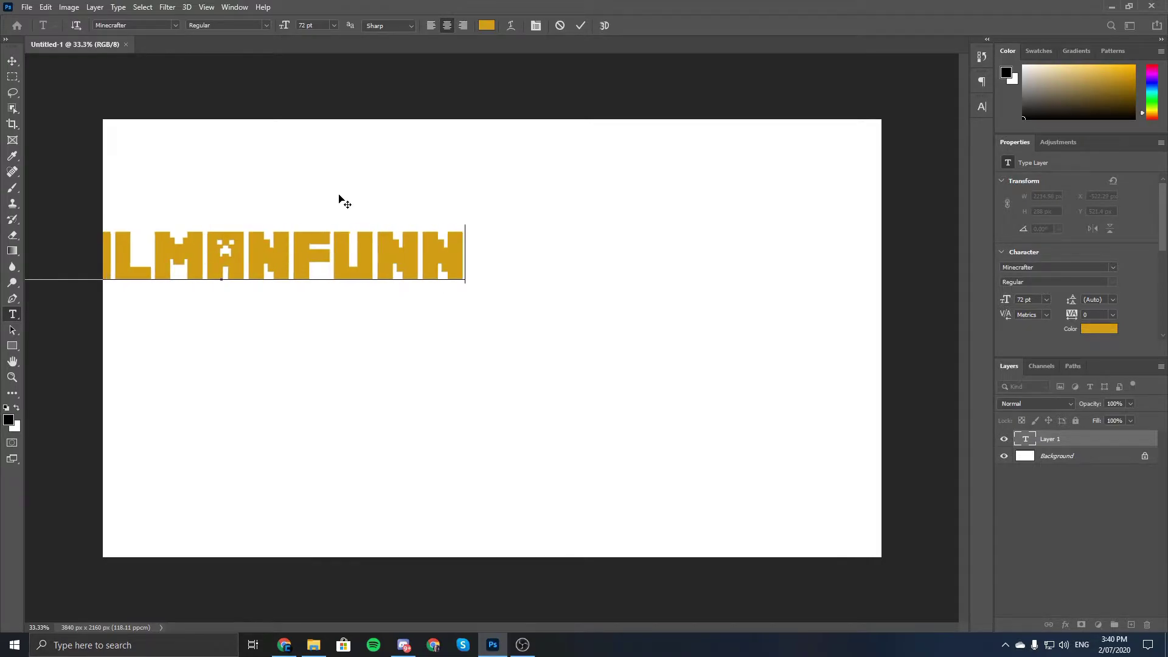
click(12, 61)
drag(215, 248, 510, 306)
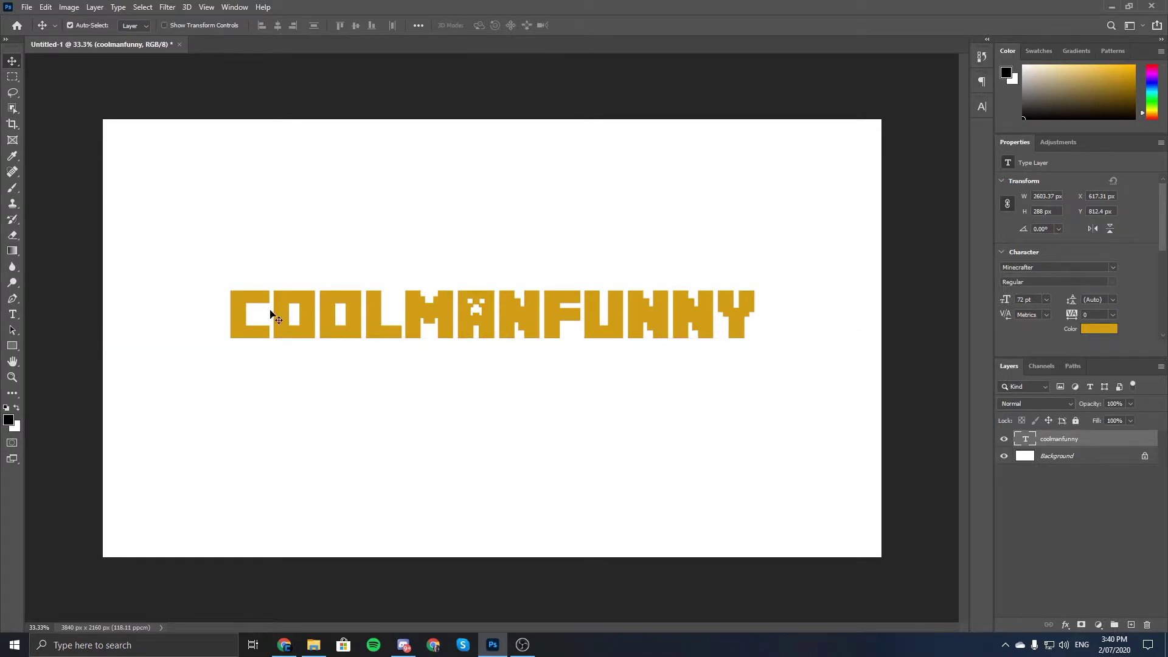
mouse_move(419, 320)
mouse_down()
mouse_move(418, 344)
mouse_move(423, 317)
mouse_up()
Step: Select all the COOLMANFUNNY letters and change their colour to orange
click(12, 314)
drag(756, 313, 229, 315)
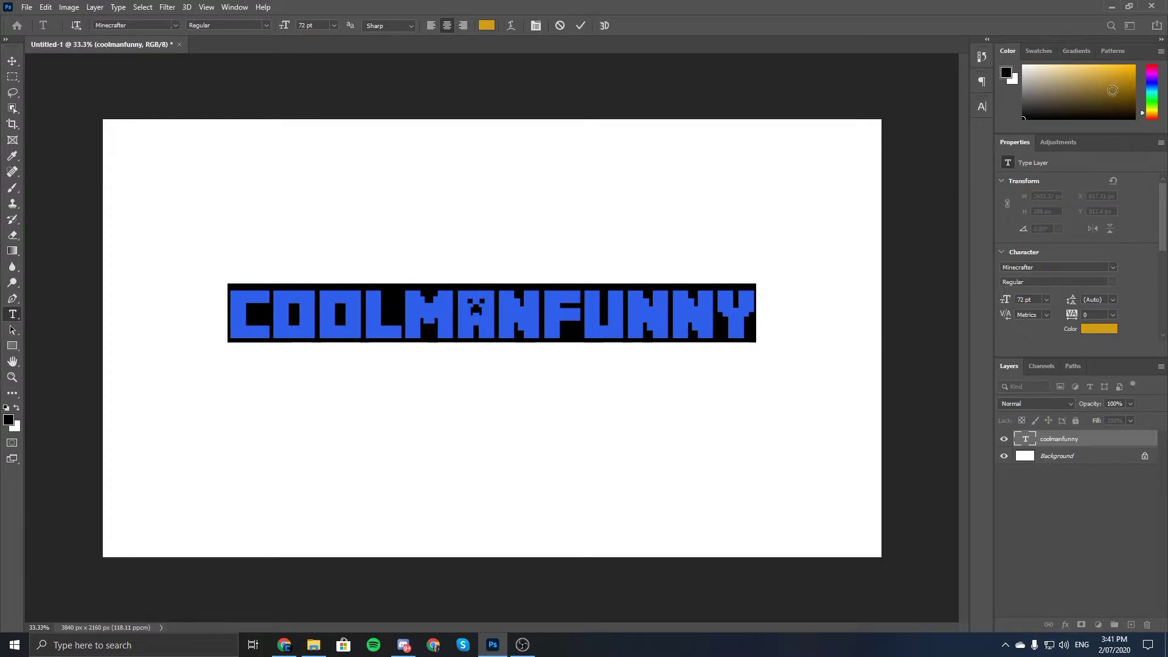
click(1133, 67)
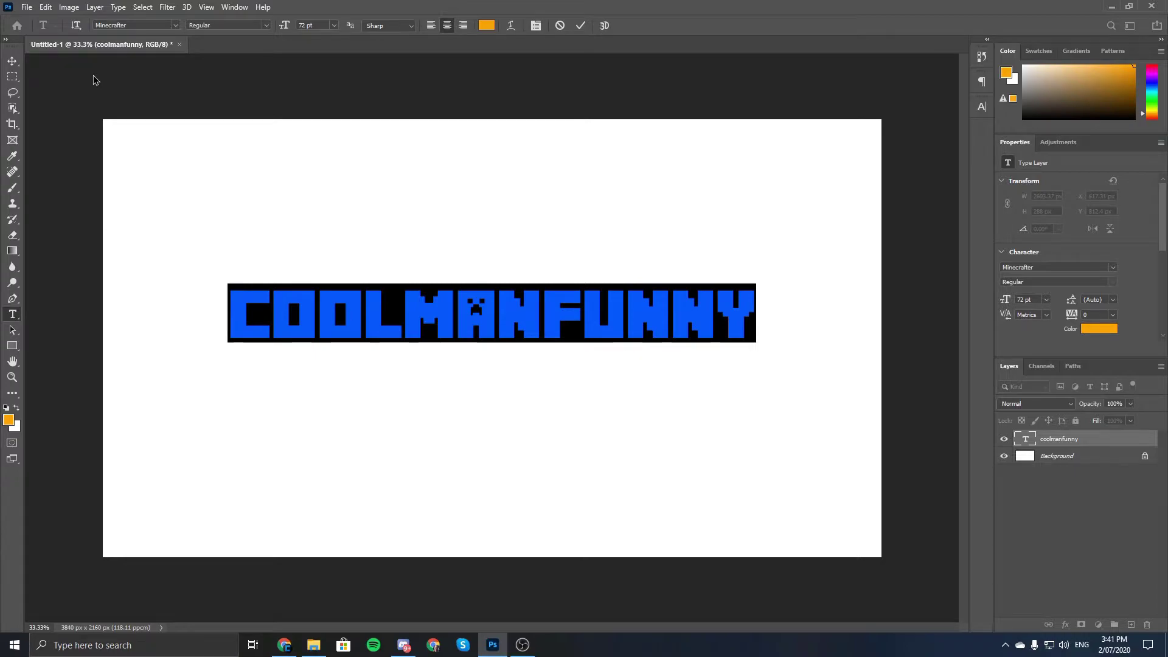
key(ctrl+Return)
key(v)
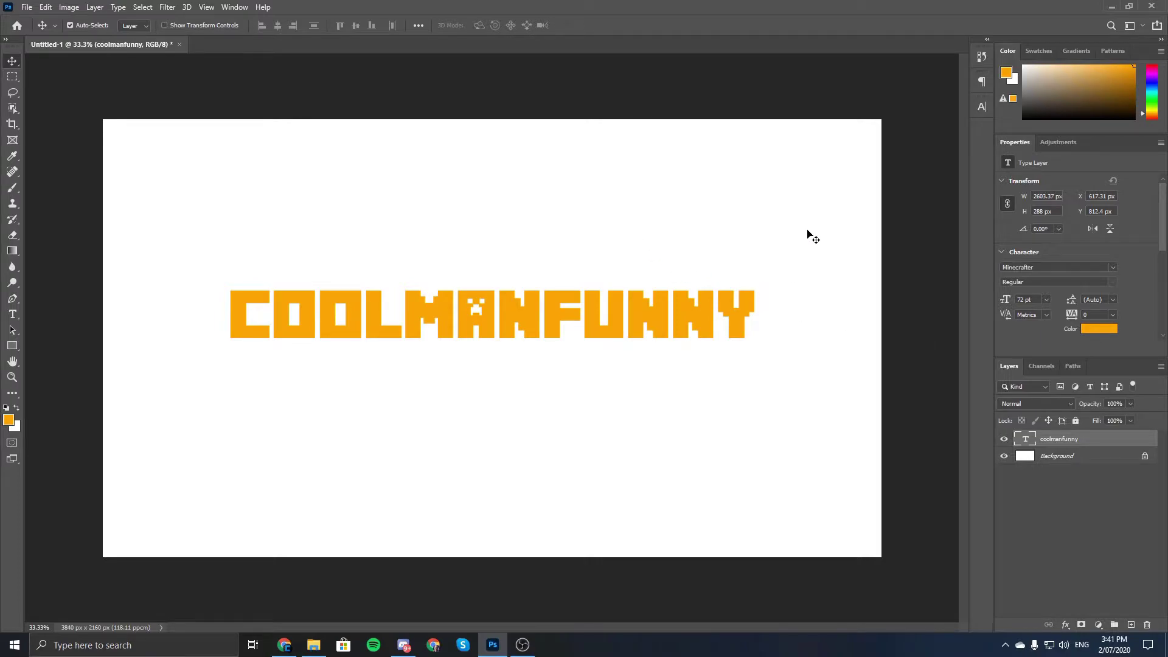
Step: Apply New 3D Extrusion from Selected Layer to the coolmanfunny layer
right_click(1116, 439)
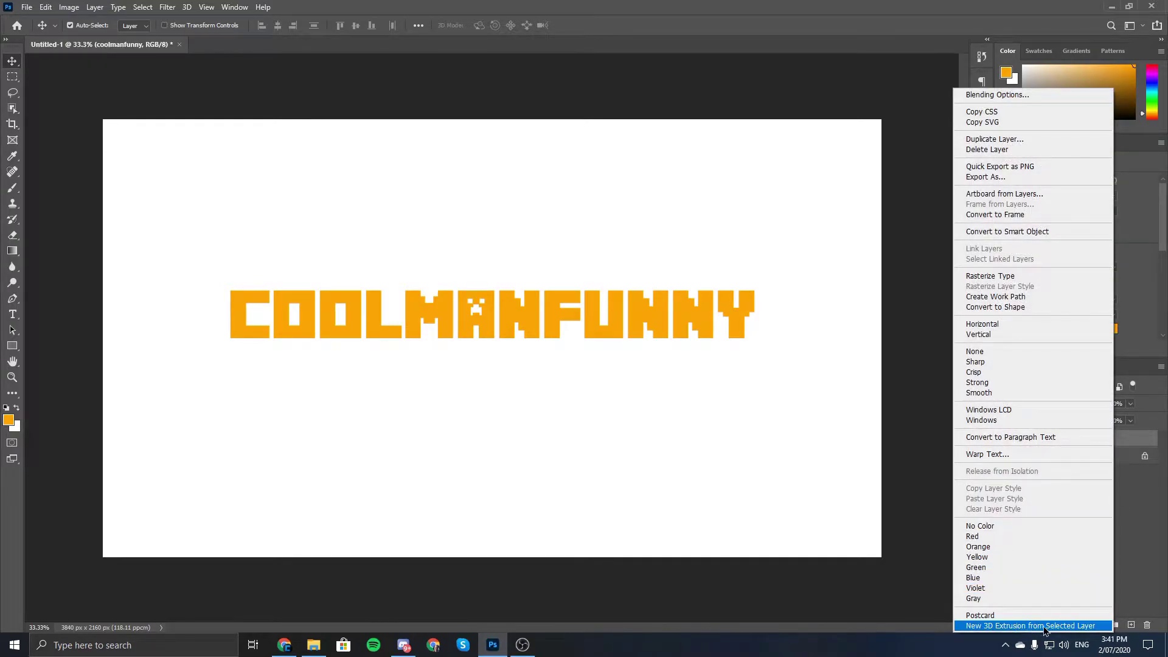
click(1073, 625)
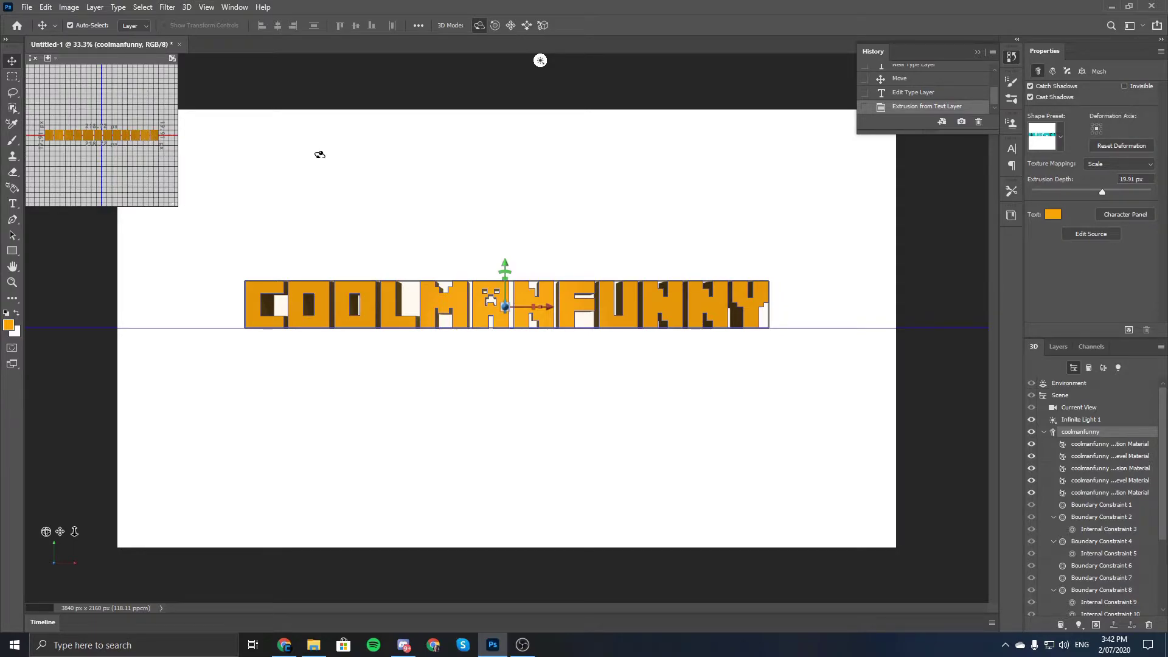
Step: Rotate the 3D text back about 8° on the X axis so its extruded depth shows
drag(660, 274, 720, 354)
drag(455, 272, 696, 295)
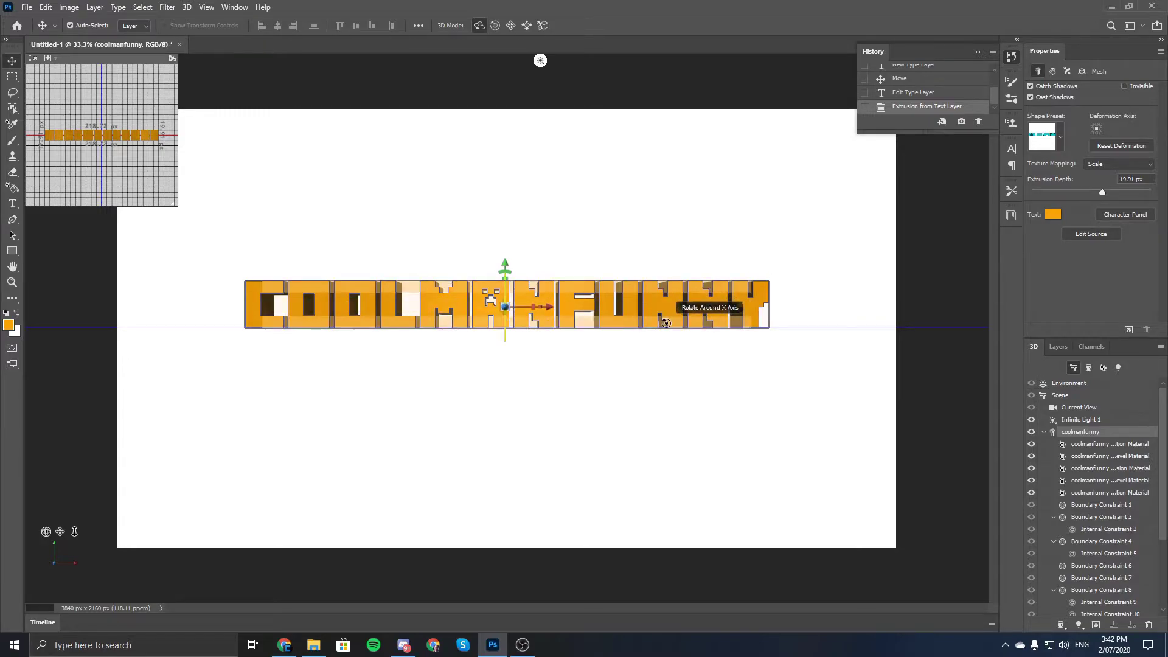
drag(665, 323, 665, 289)
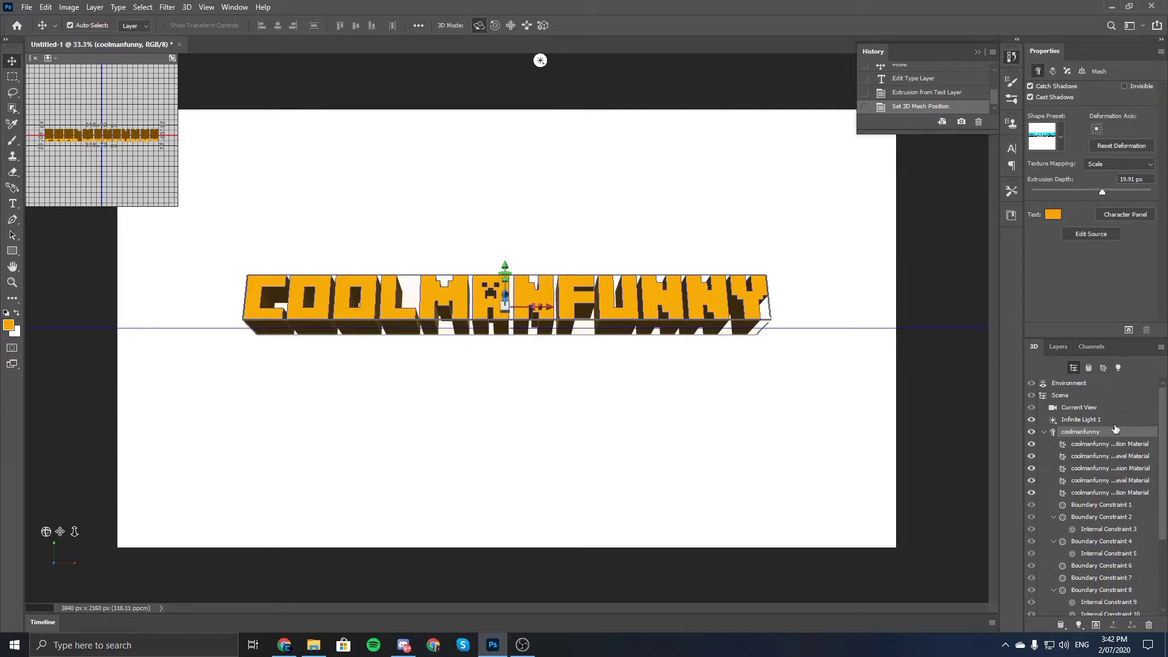
Step: Swing the infinite light to reshade the text and turn off shadow casting on the coolmanfunny mesh
click(1101, 420)
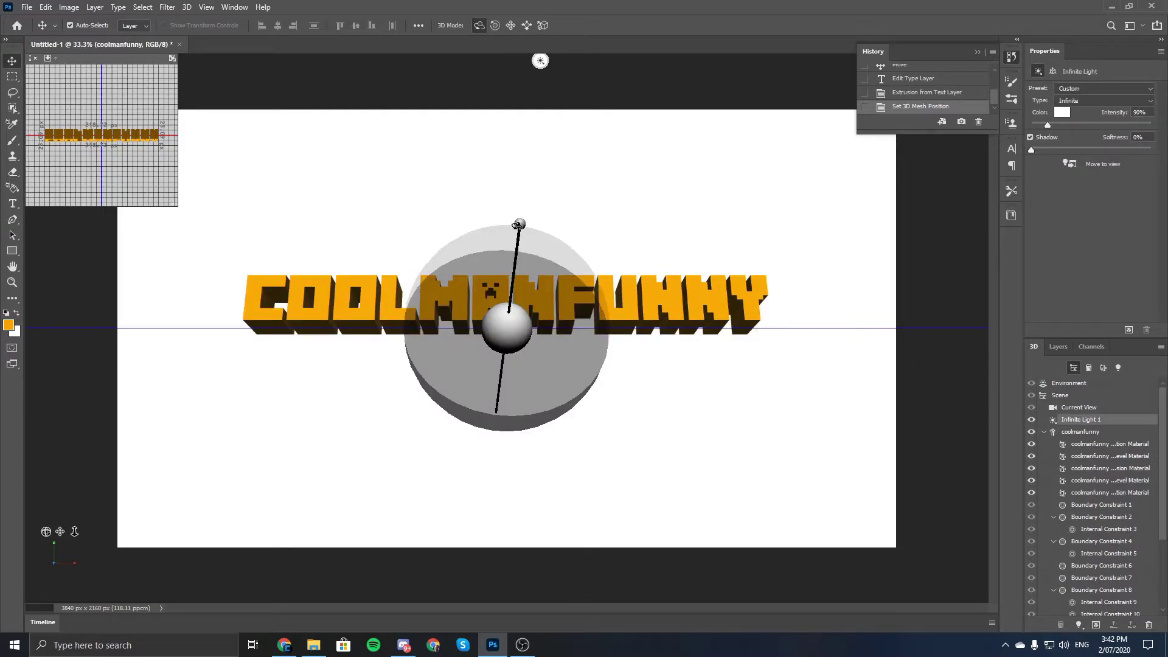
drag(518, 223, 508, 368)
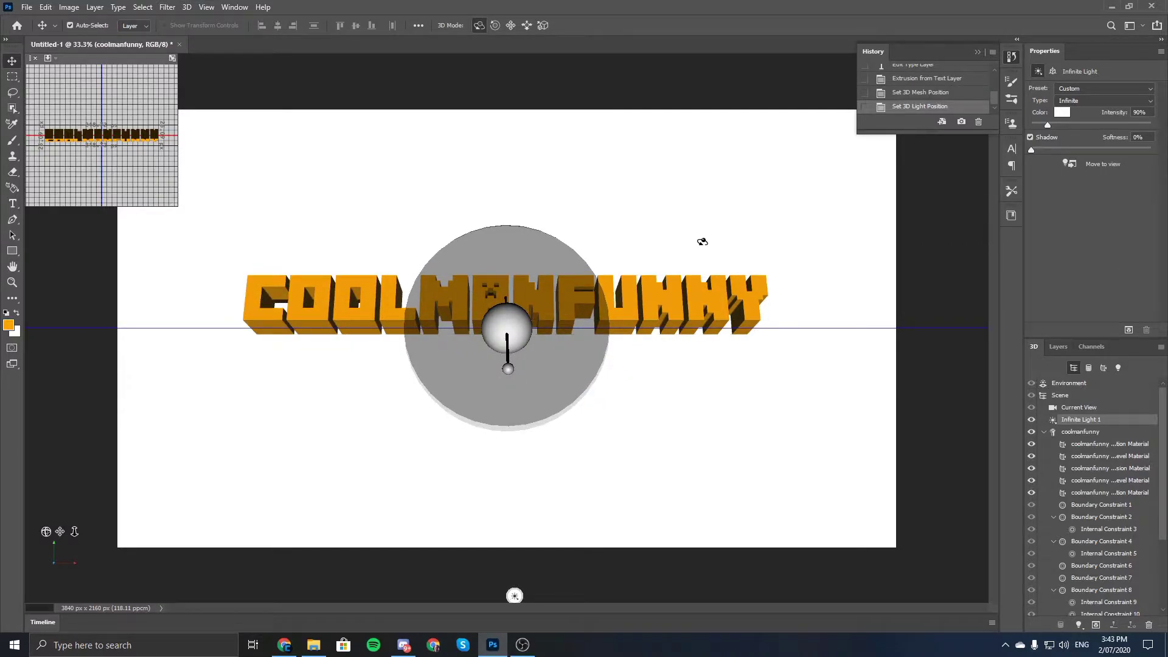
click(1101, 433)
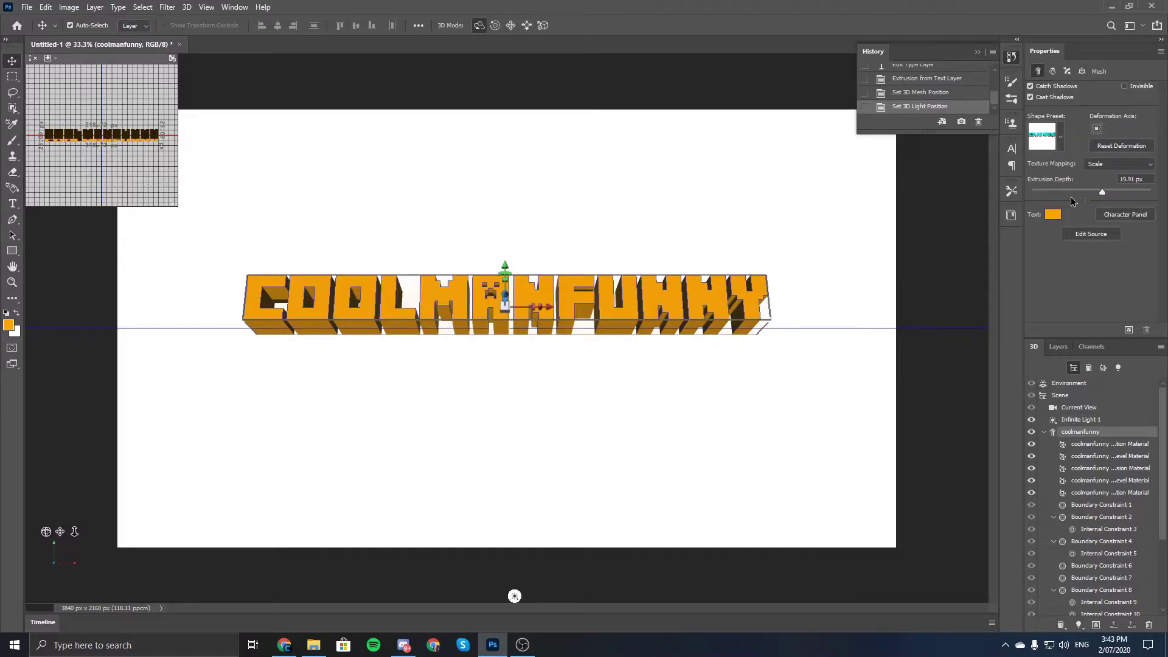
click(1031, 97)
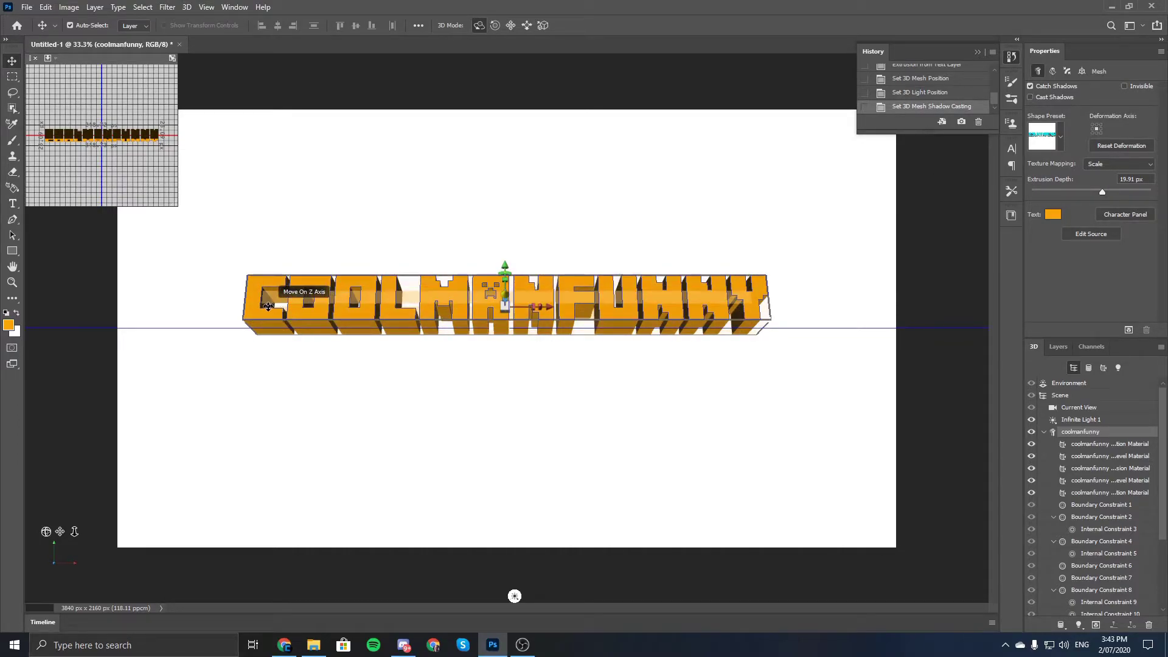
Step: Fine-tune the infinite light's direction and select the front surface material
click(1104, 421)
mouse_move(508, 368)
mouse_down()
mouse_move(504, 333)
mouse_move(509, 349)
mouse_up()
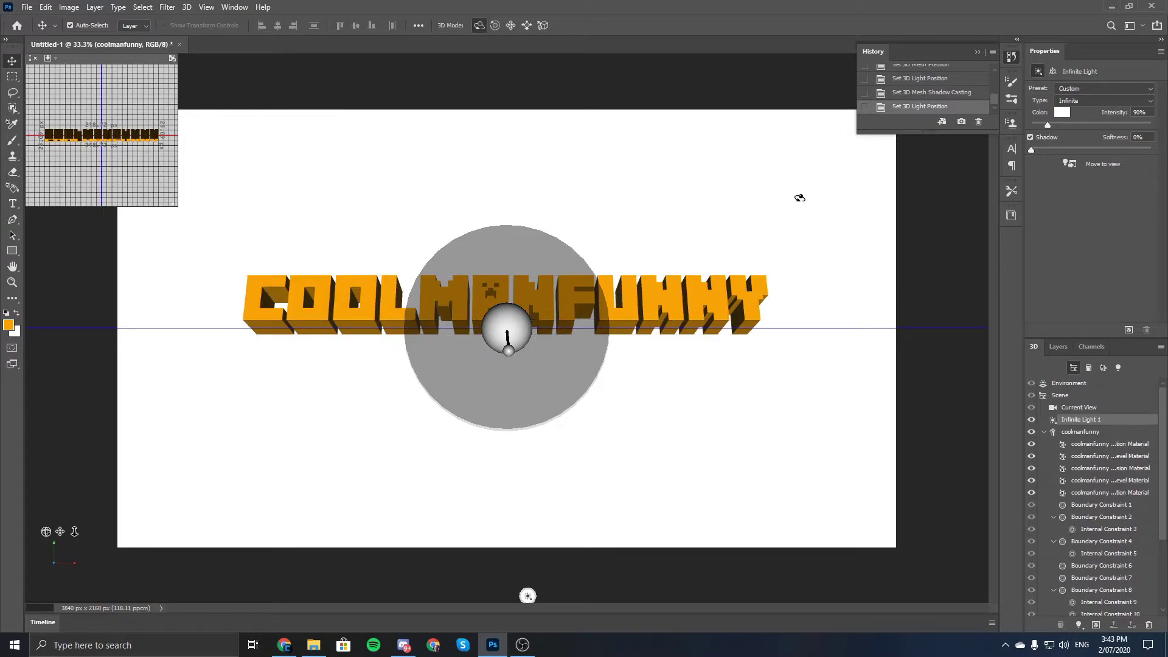
click(1111, 446)
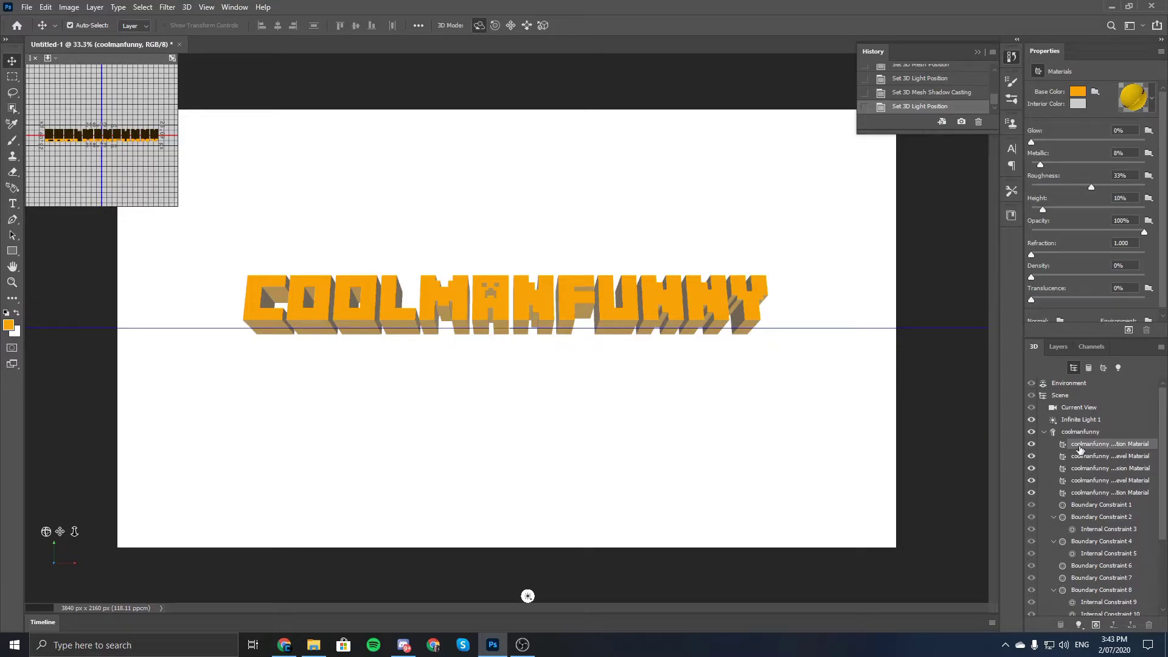
Step: Give the front and front bevel materials a green base colour (H 145)
shift+click(1091, 457)
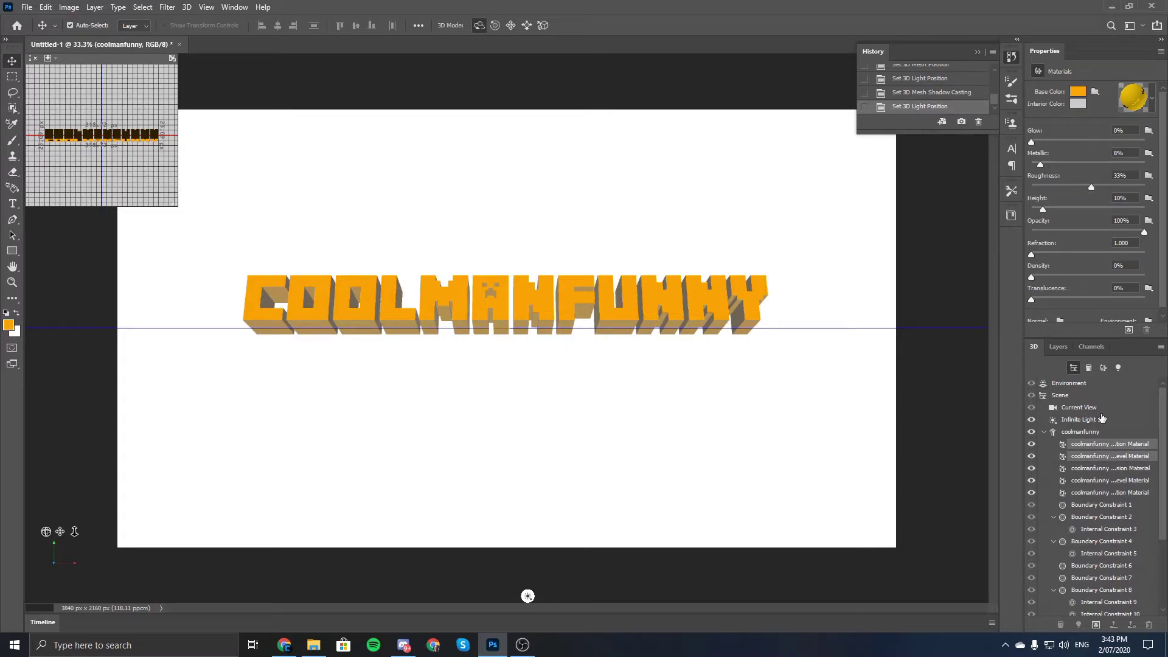
click(1078, 91)
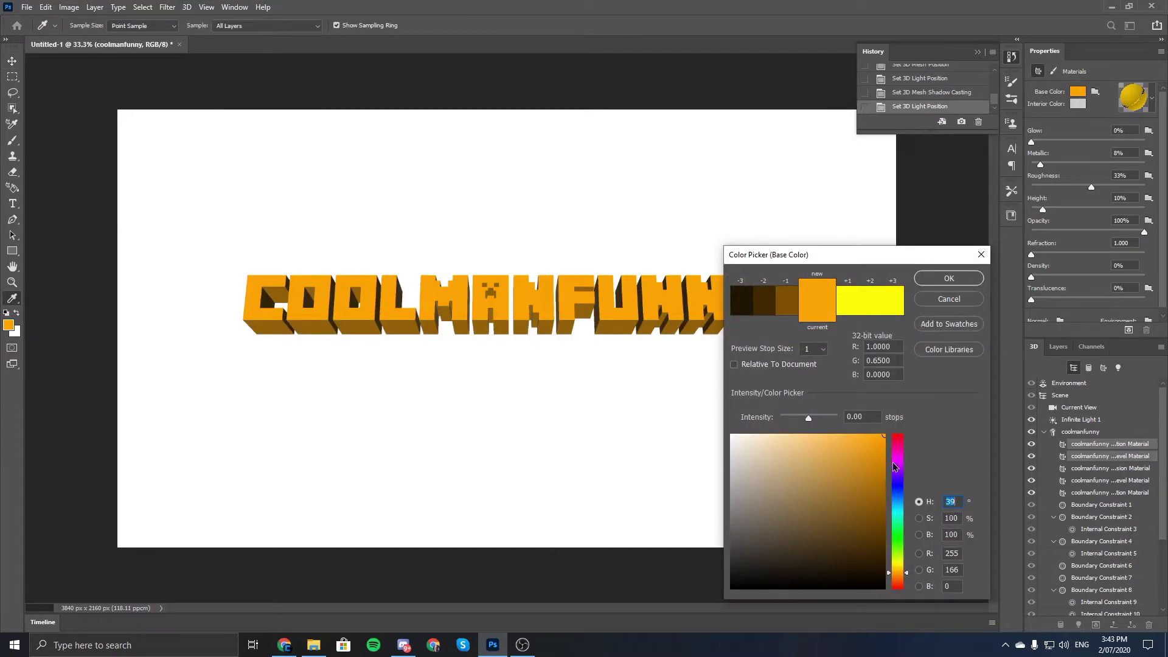
click(901, 527)
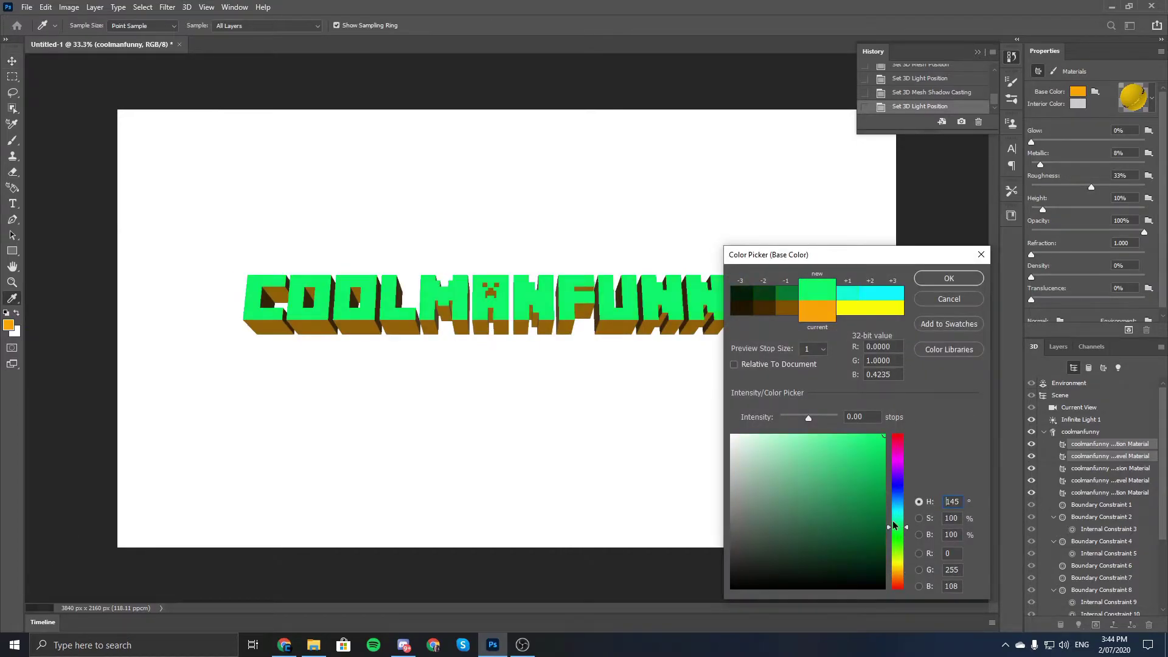
click(948, 278)
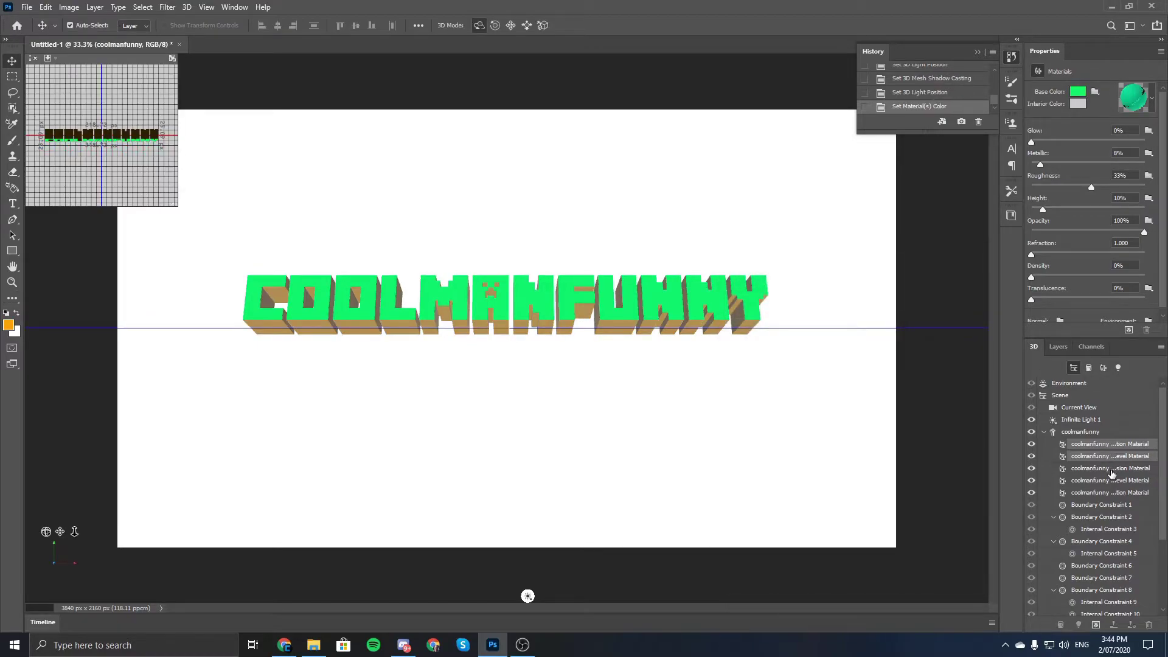
Step: Make the extrusion side materials a blue-violet base colour (H 254)
click(1105, 491)
shift+click(1101, 469)
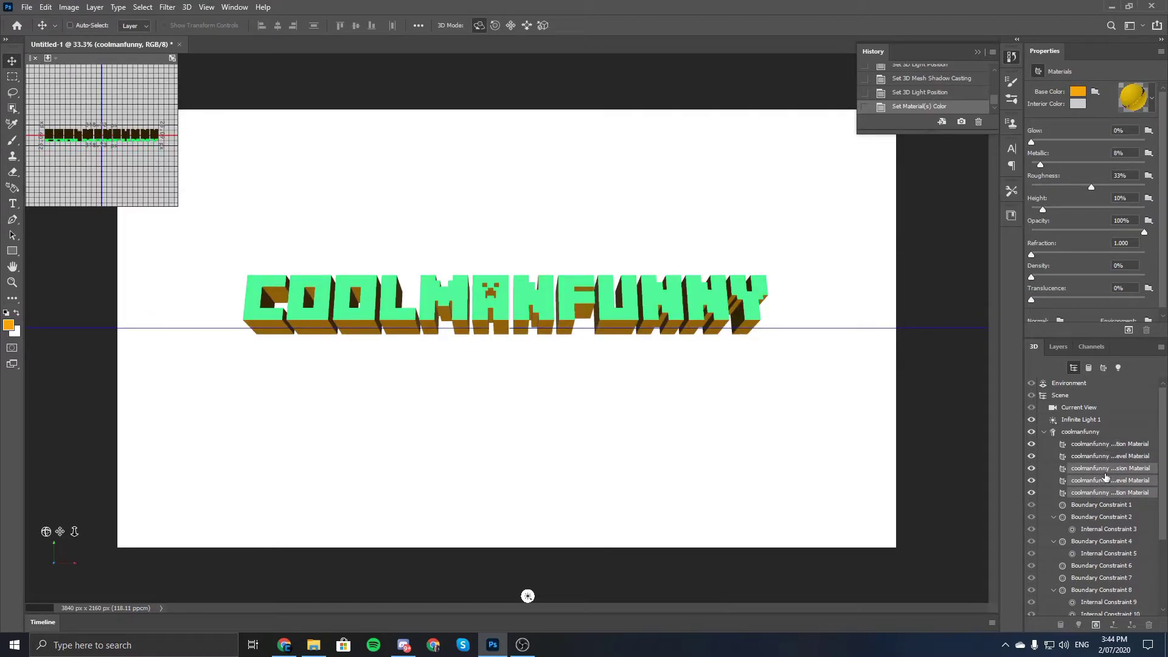
click(1078, 92)
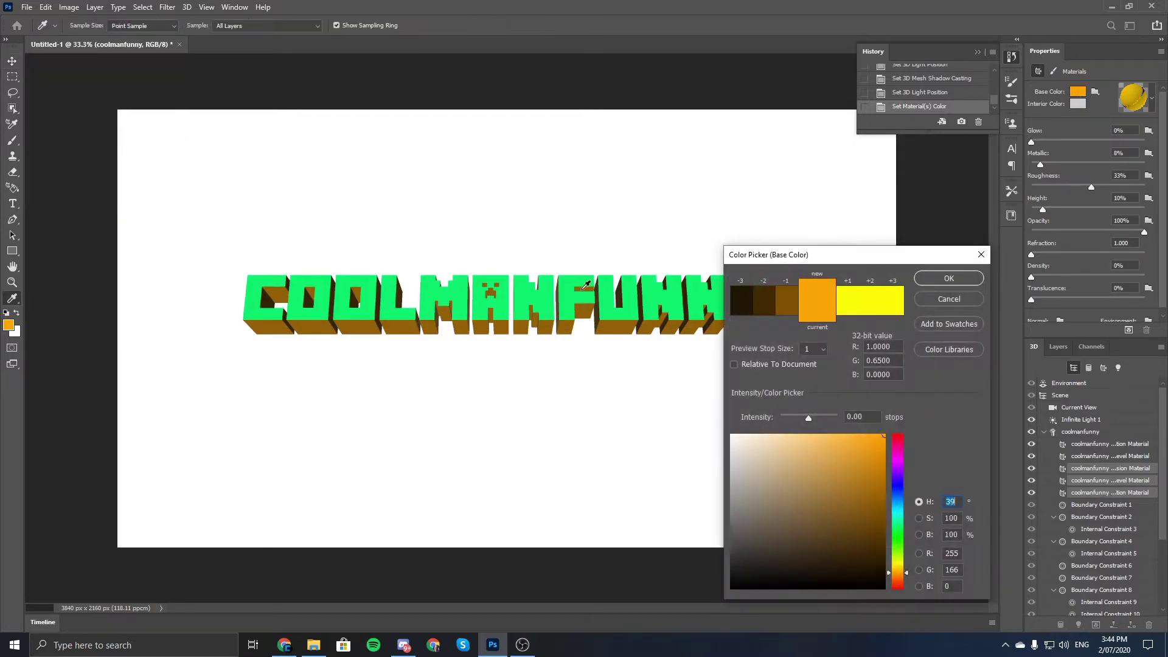
click(902, 481)
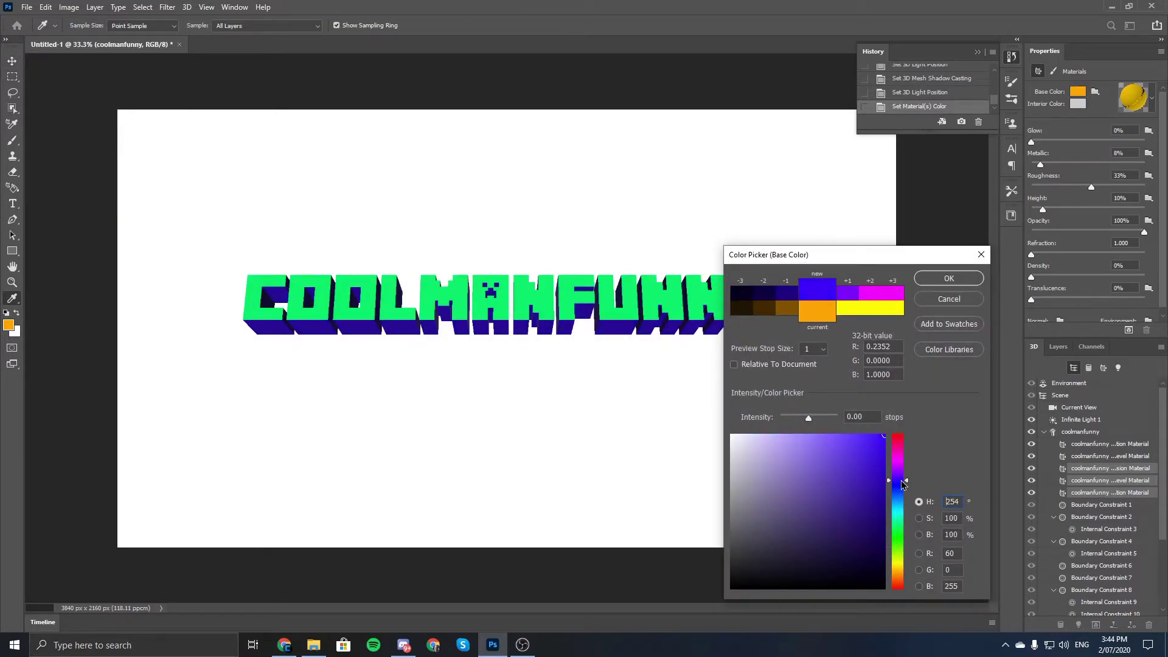
click(967, 281)
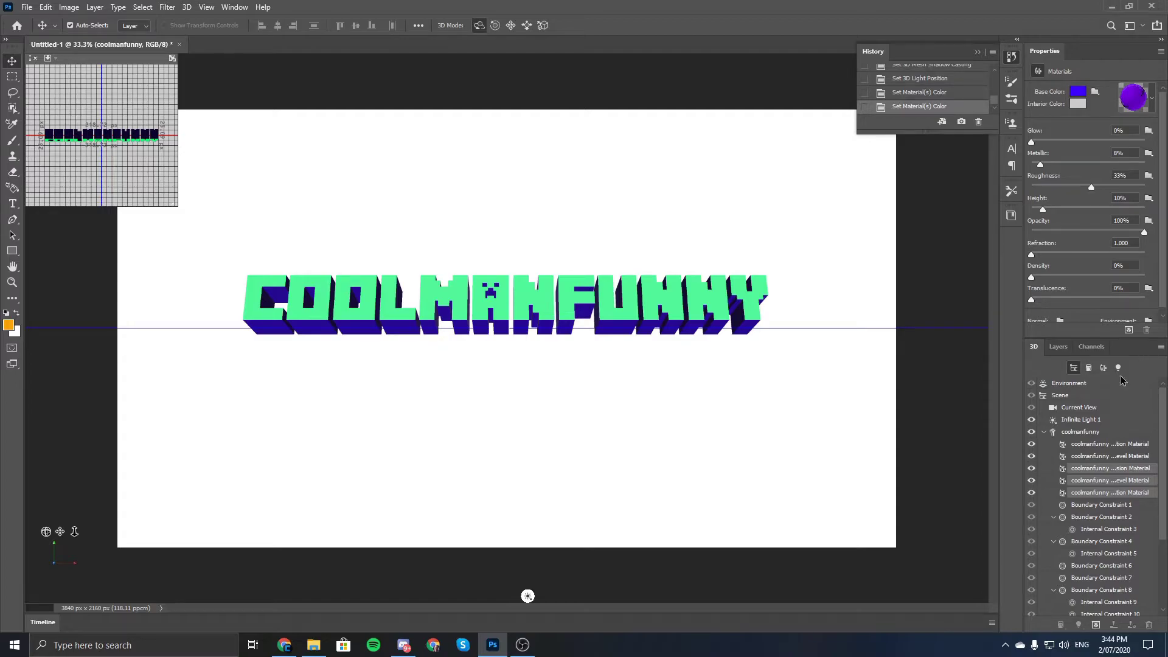
click(1083, 419)
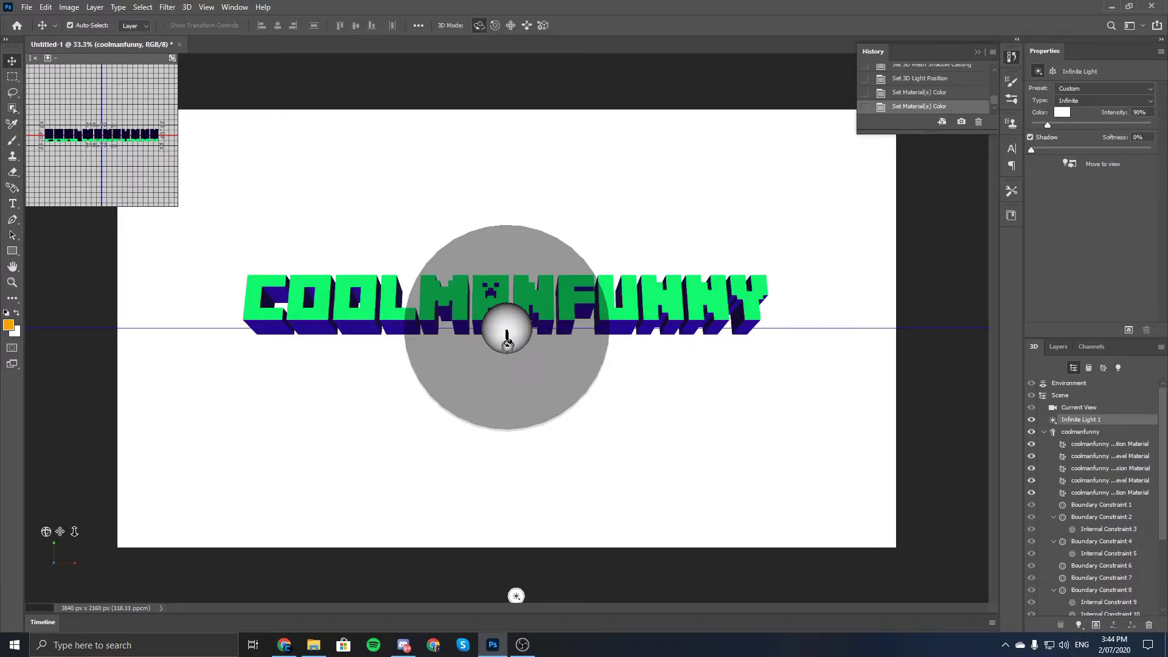
Step: Point the infinite light down onto the text and switch to the Essentials workspace
drag(512, 335, 508, 342)
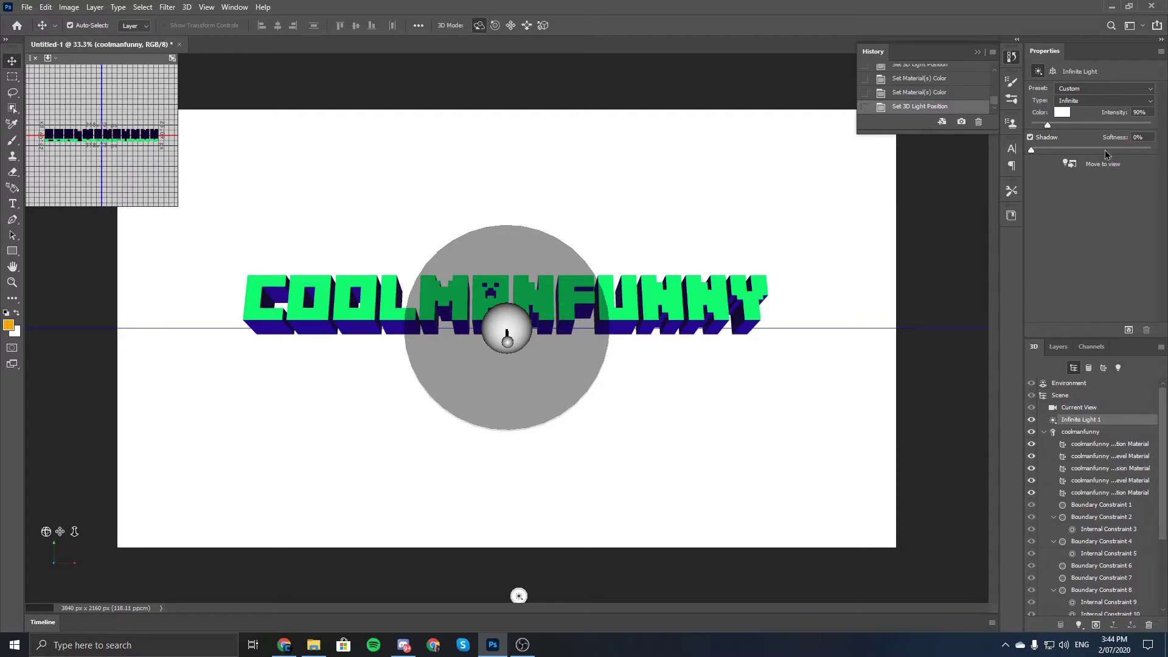
click(1143, 31)
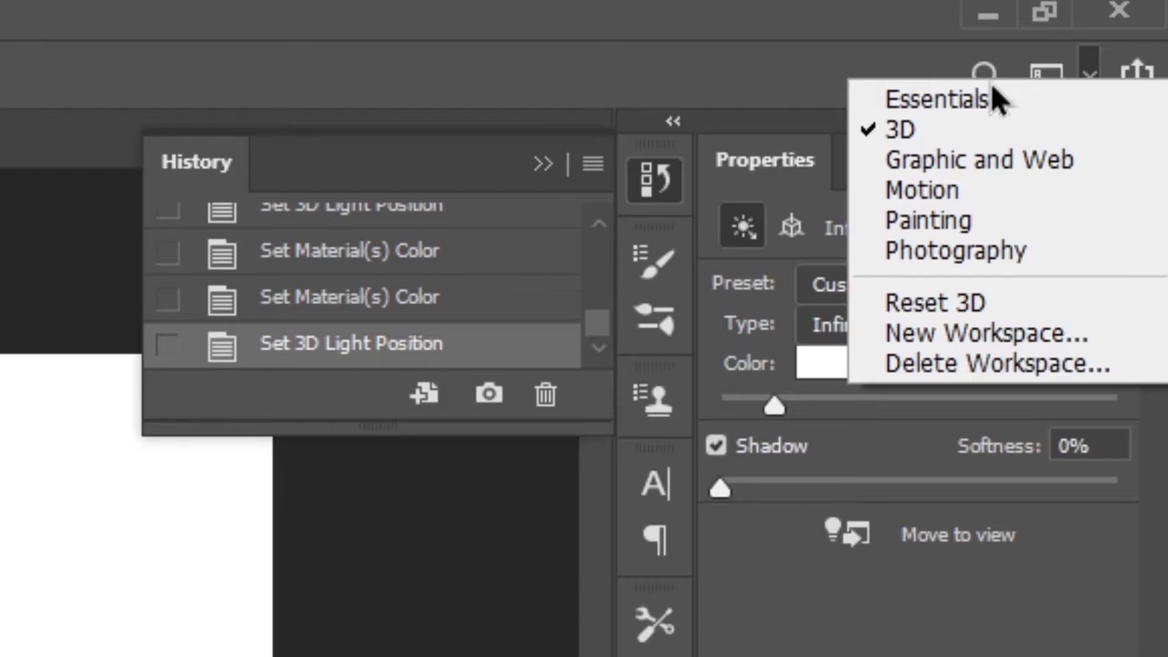
click(939, 100)
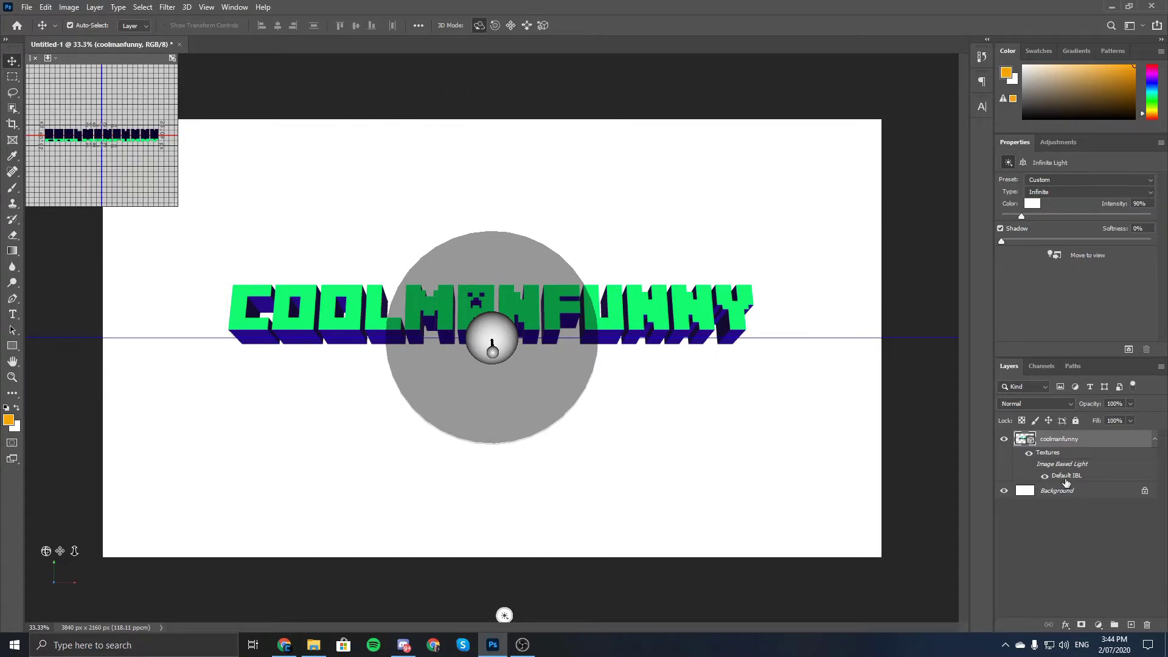
Step: Convert the 3D coolmanfunny layer into an embedded smart object, coolmanfunny.psb
right_click(1118, 443)
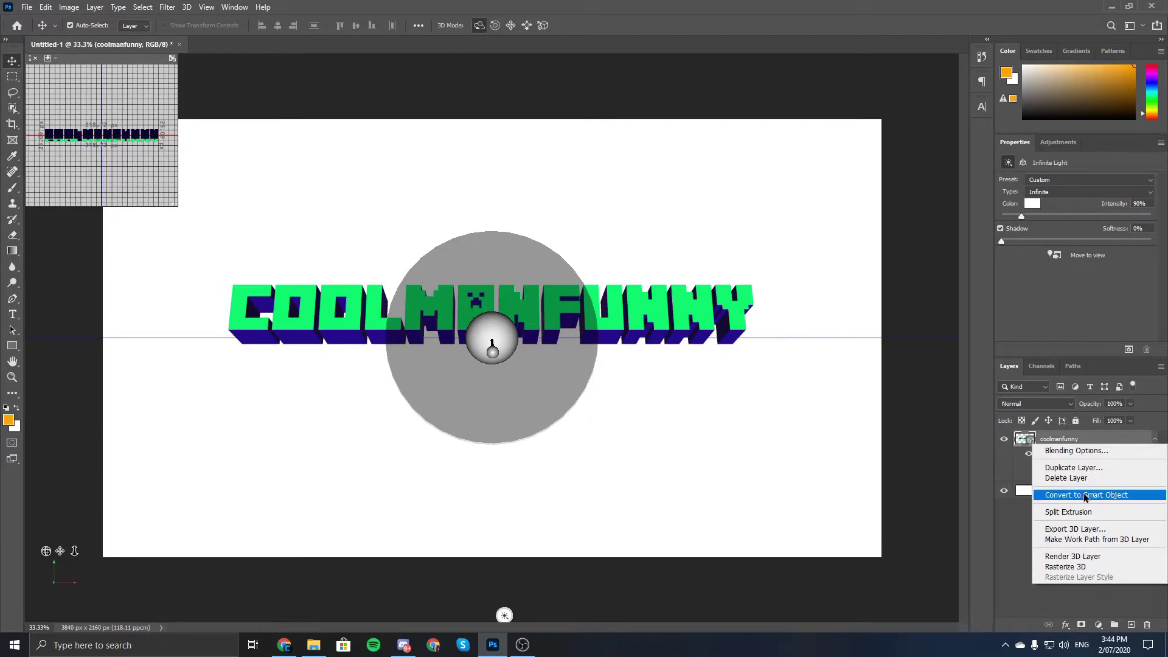
click(1120, 496)
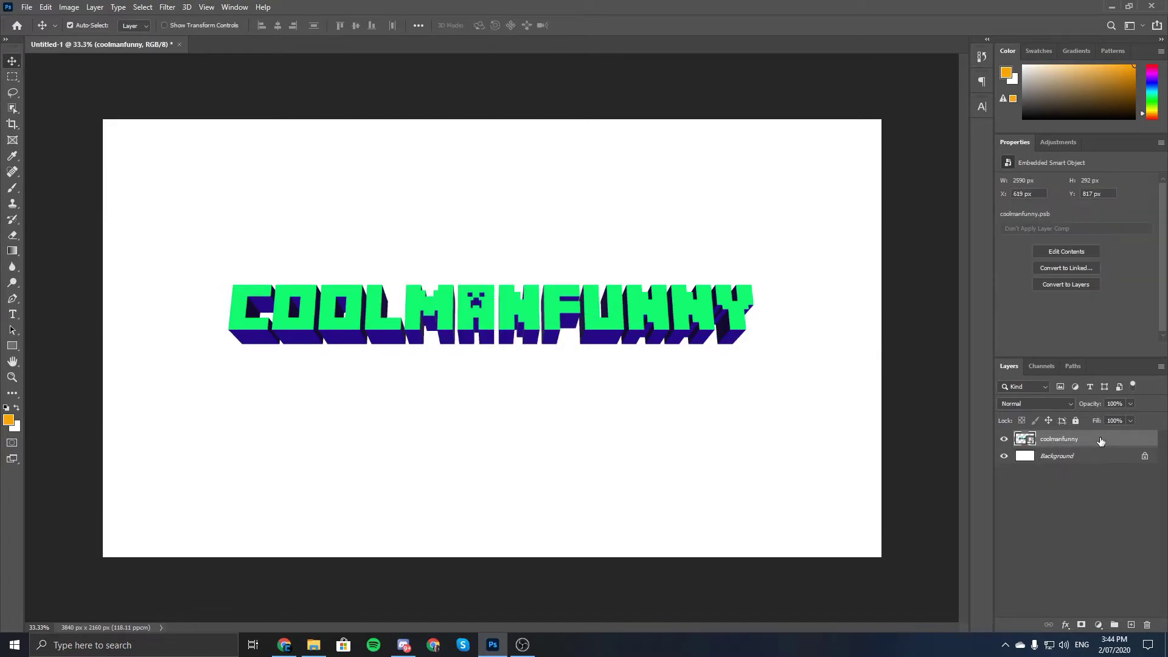